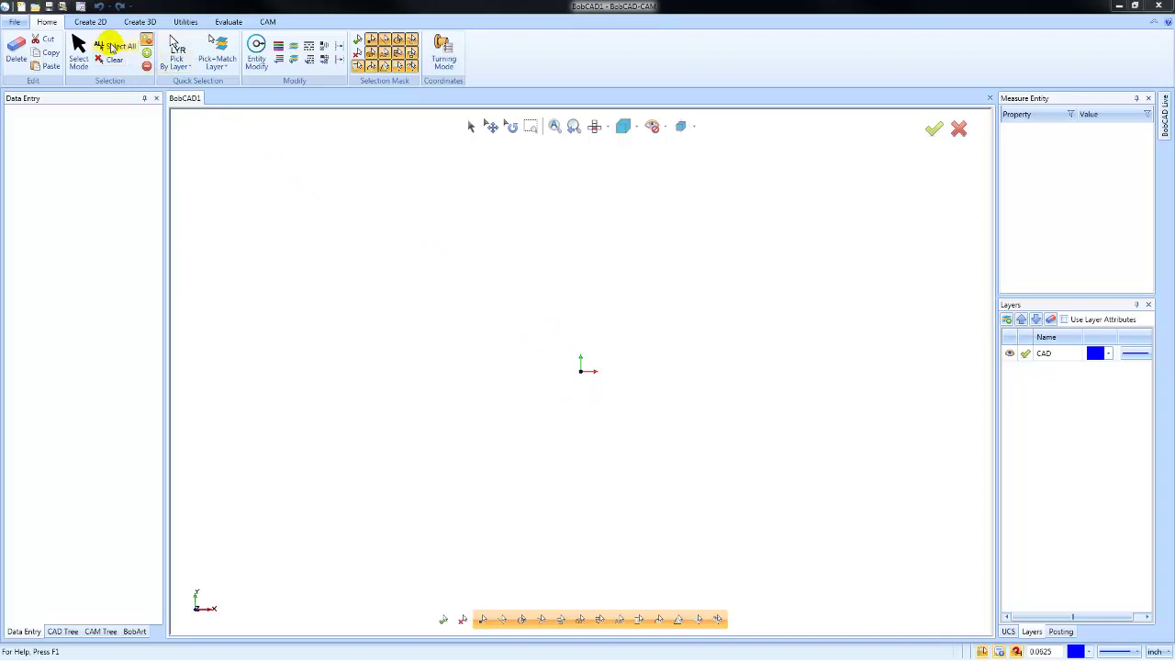
- Switch the ribbon to the Create 2D tools for the empty BobCAD1 drawing
left_click(91, 22)
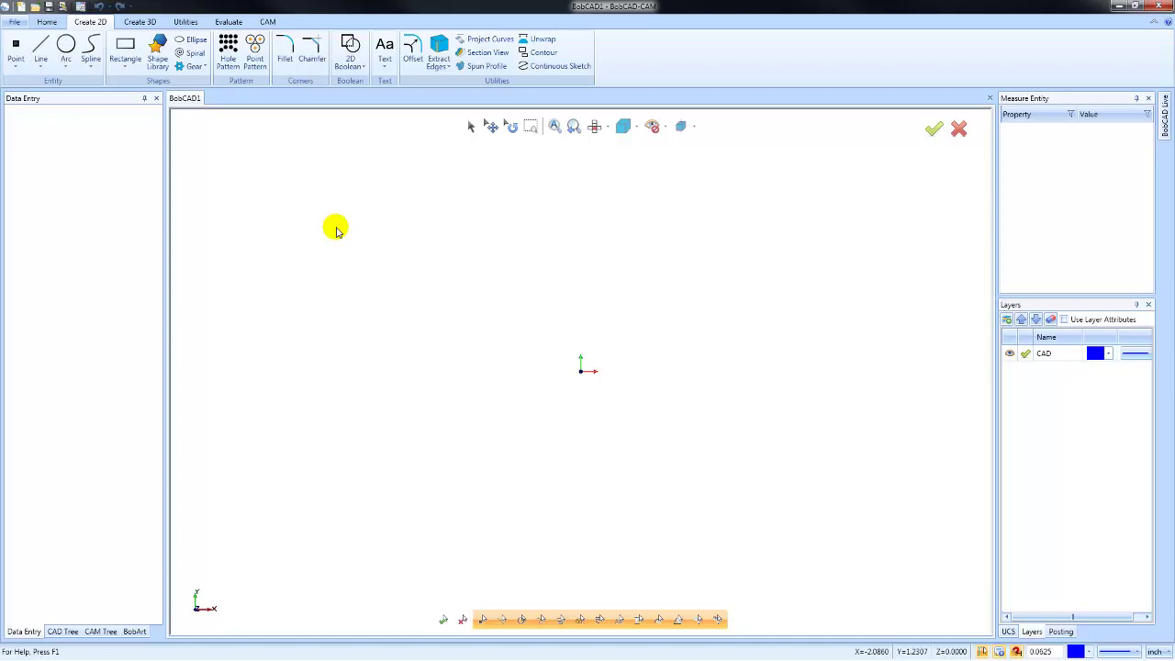
left_click(16, 68)
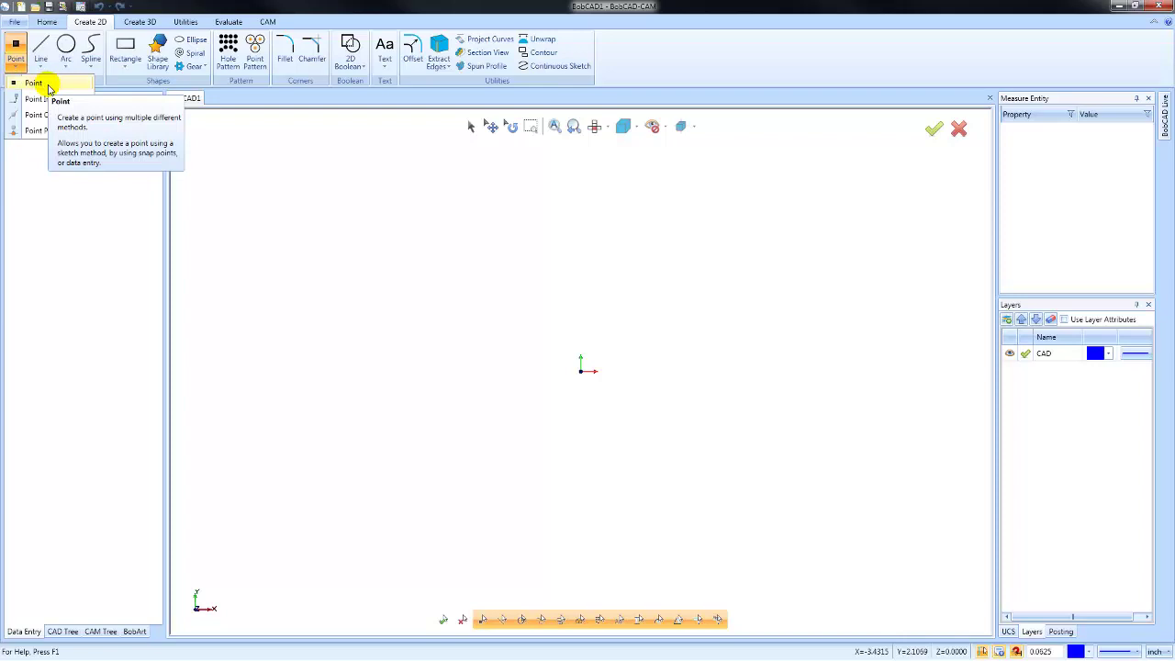
left_click(42, 68)
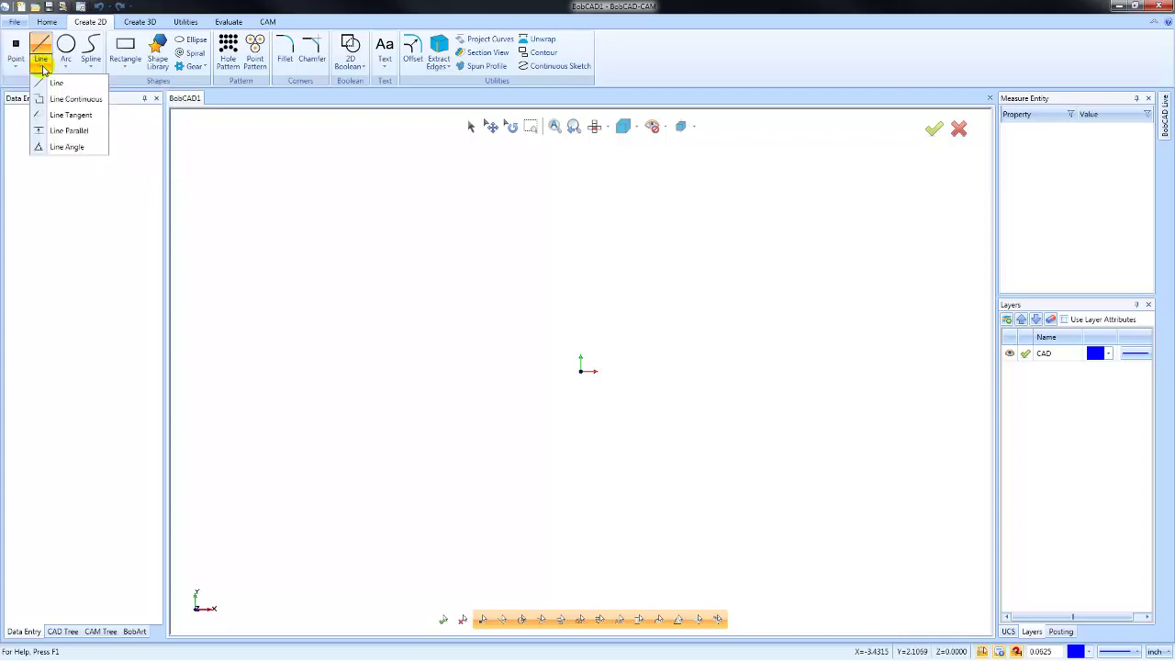
left_click(65, 68)
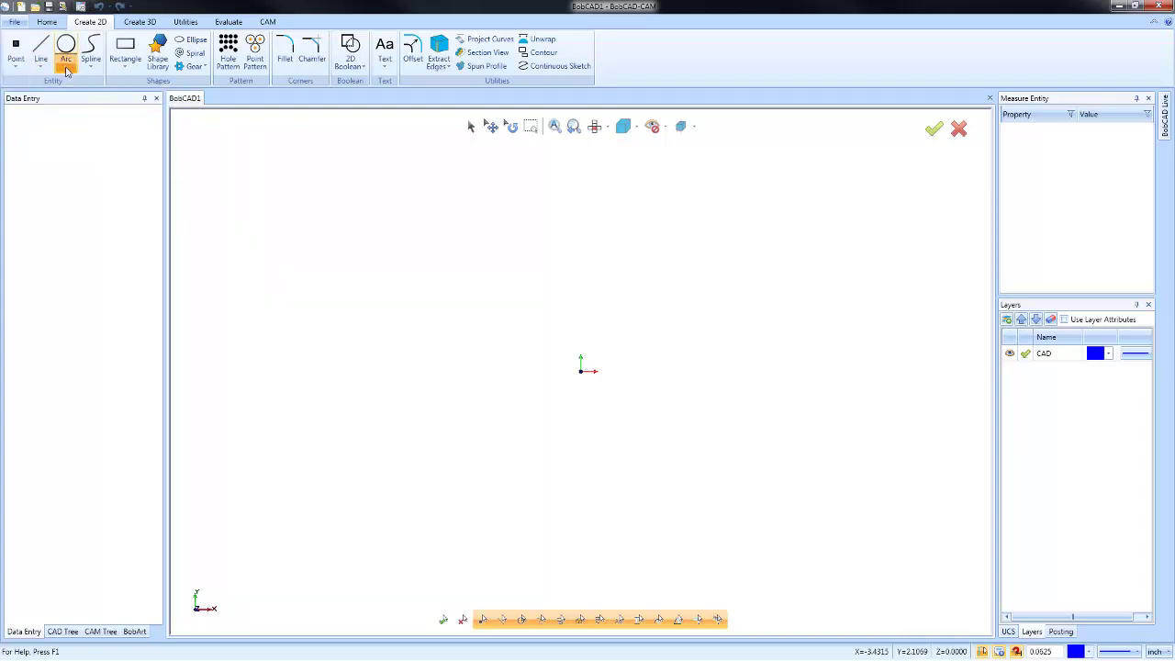
left_click(91, 68)
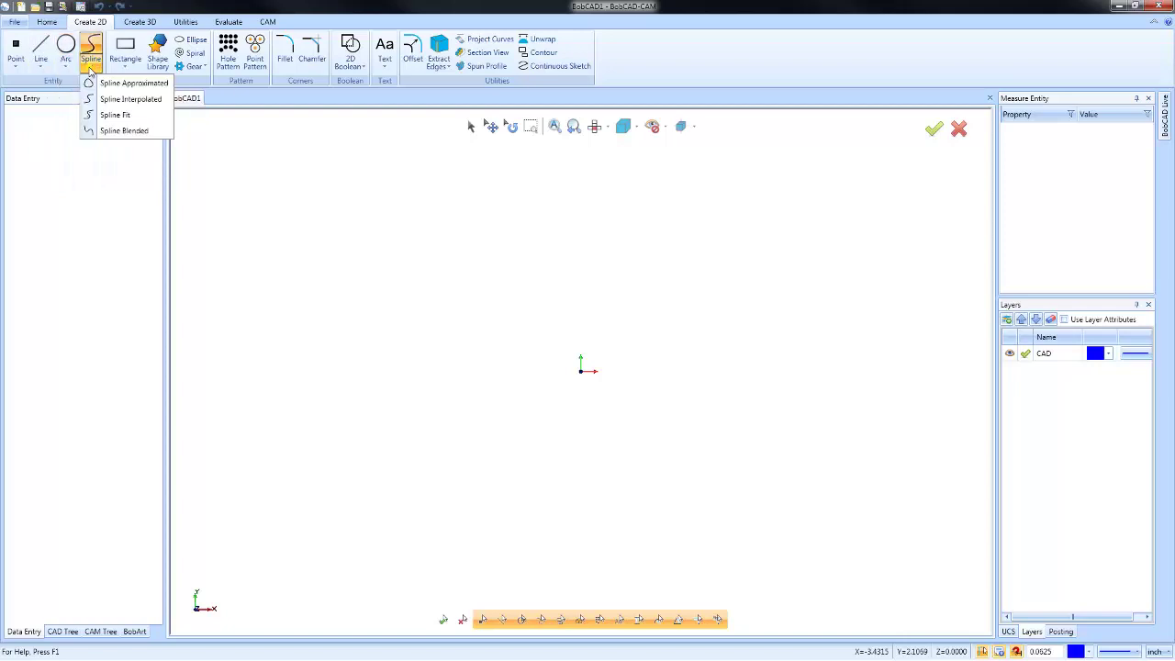
left_click(255, 153)
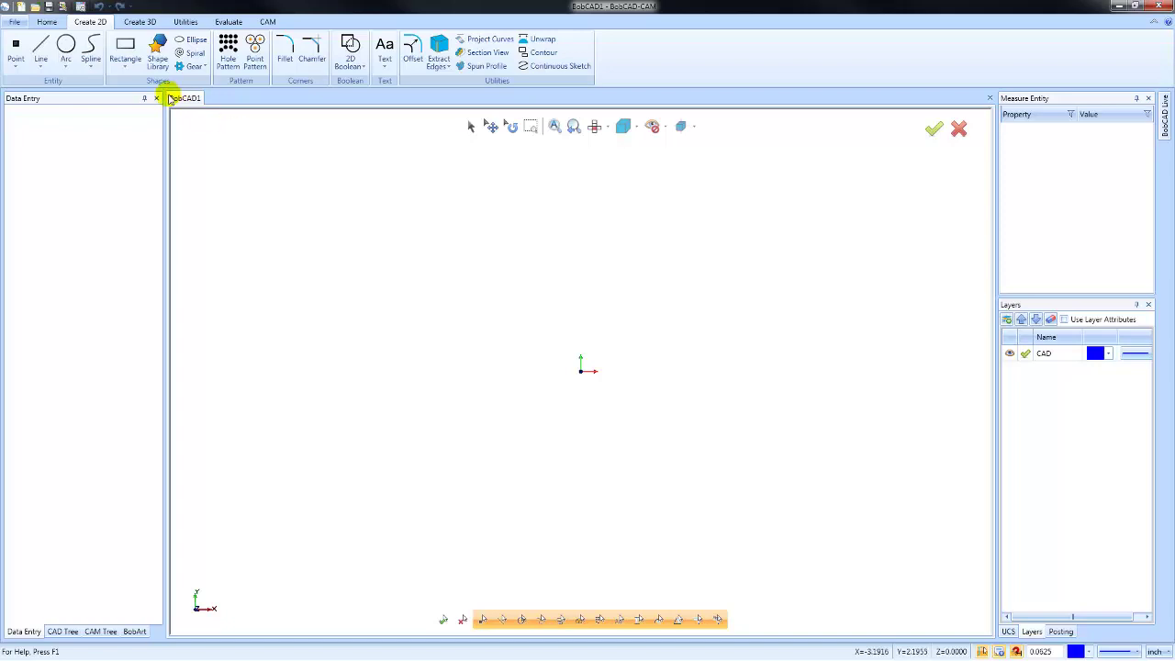
- Start a 2 by 2 rectangle on the canvas and set its base point to 0,0
left_click(122, 51)
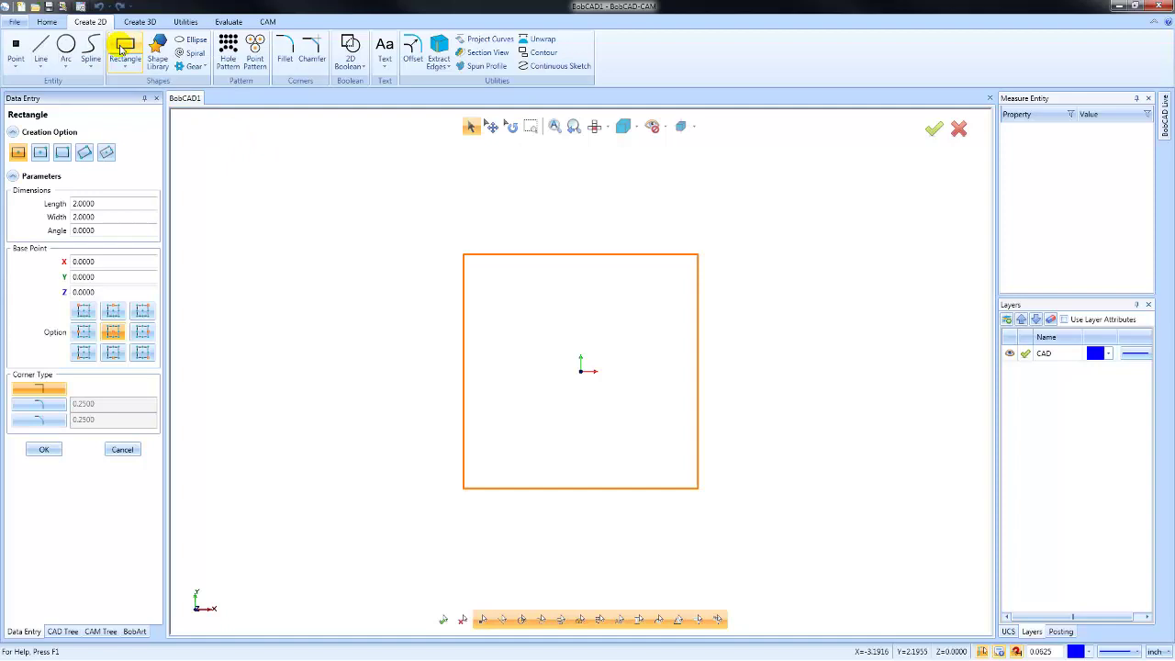
scroll(456, 331, "down", 1)
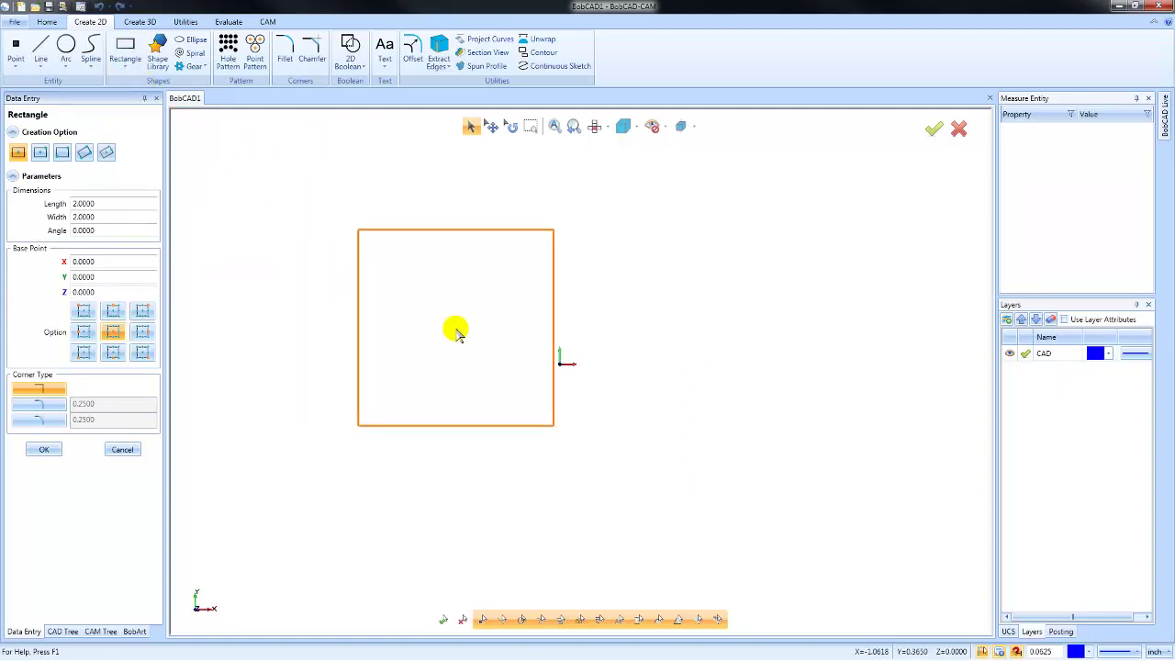
scroll(456, 333, "down", 1)
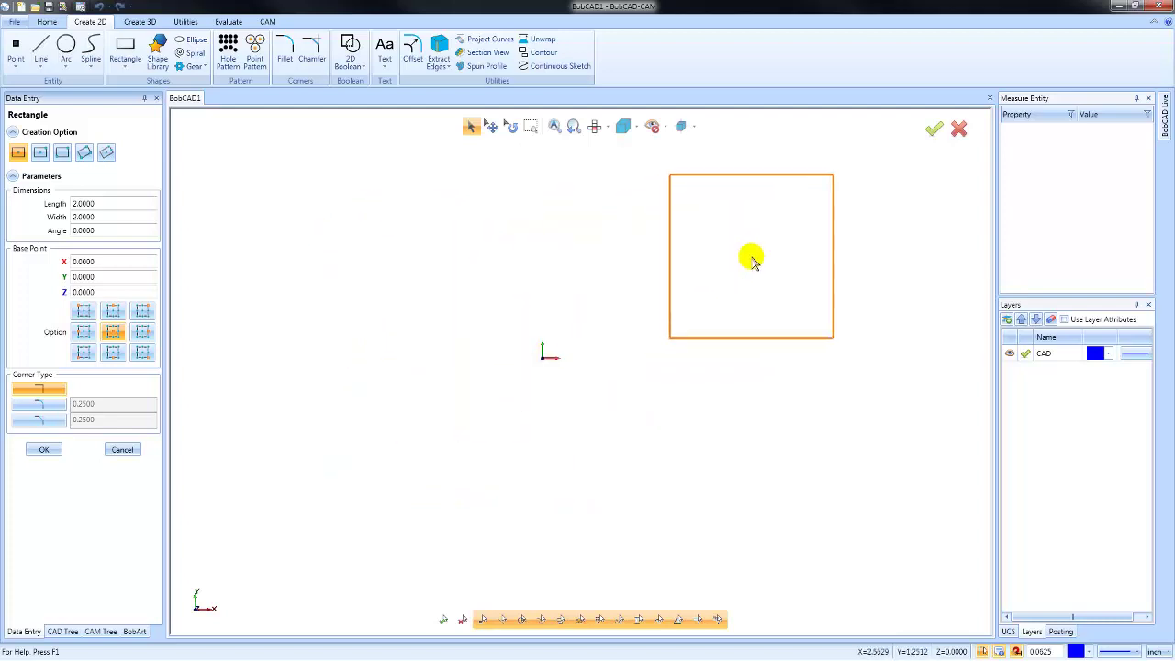
left_click(751, 256)
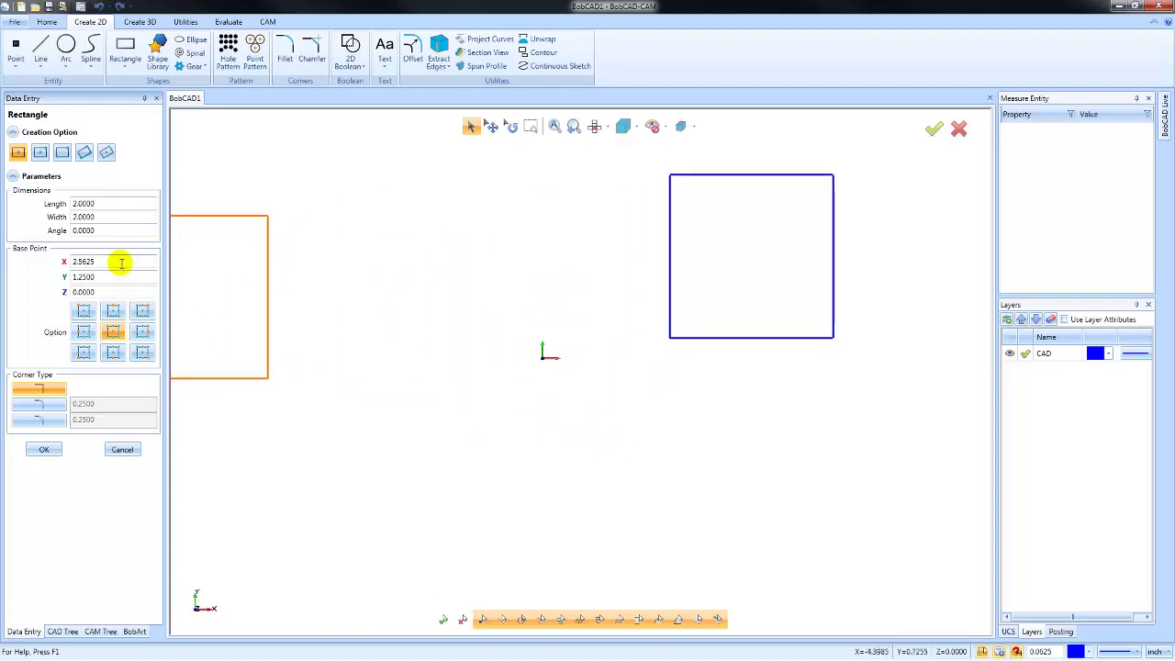
left_click(81, 262)
type("0")
key("Tab")
type("0")
key("Tab")
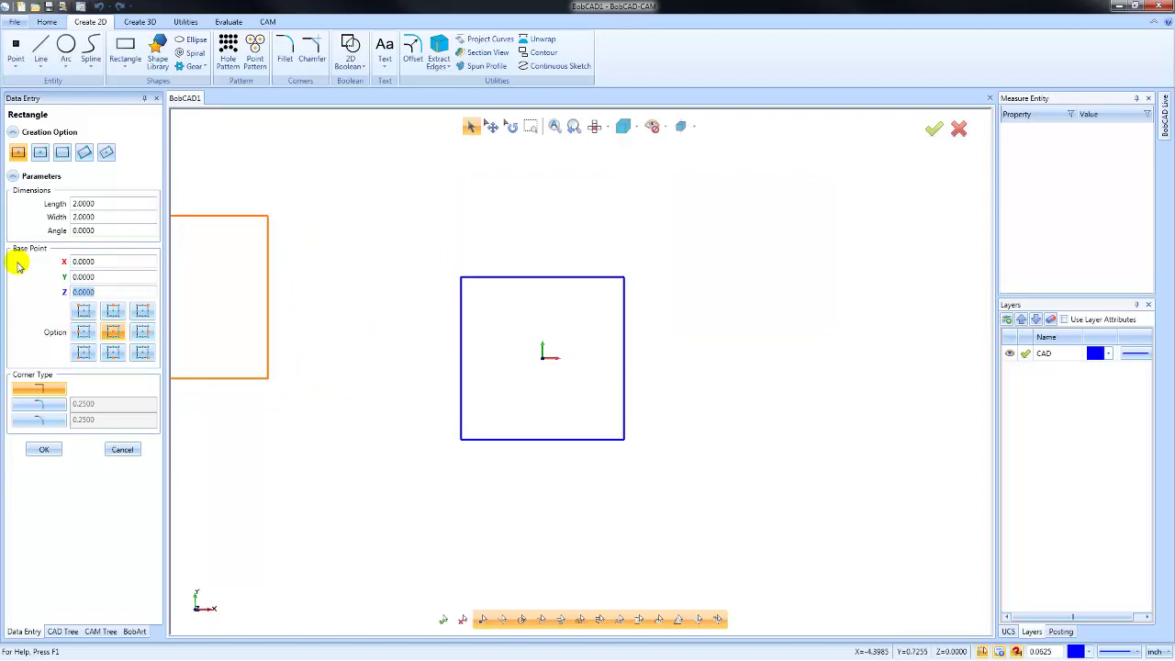
- Try the top-left, top-centre and top-right Base Point Option anchors
left_click(83, 311)
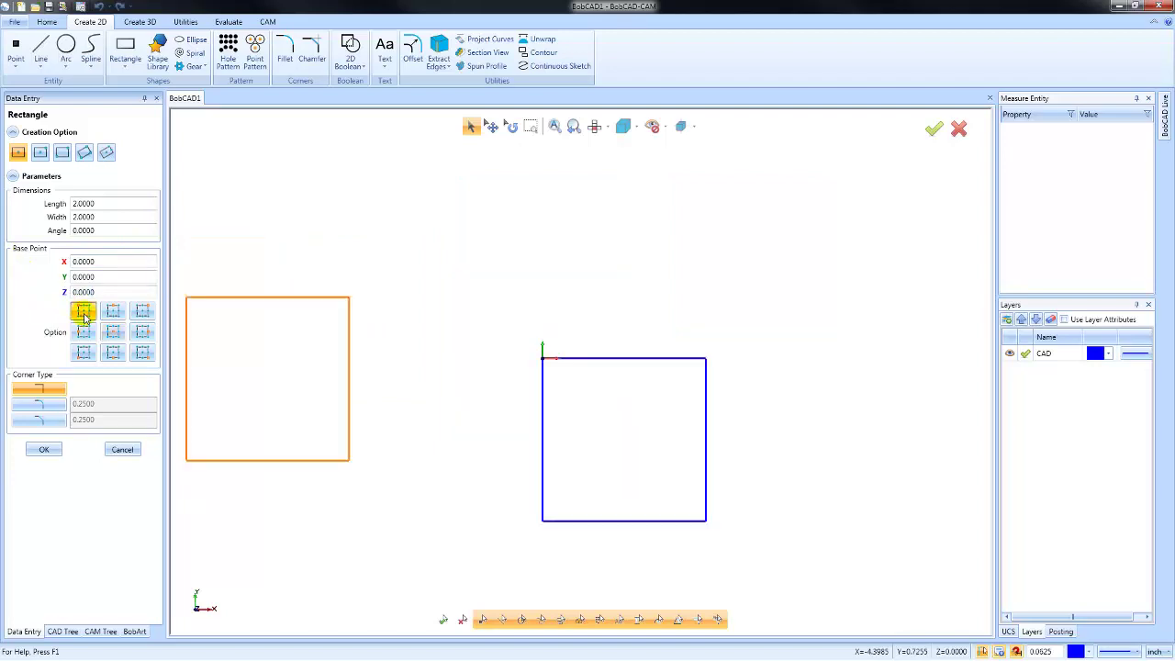
left_click(111, 312)
left_click(142, 311)
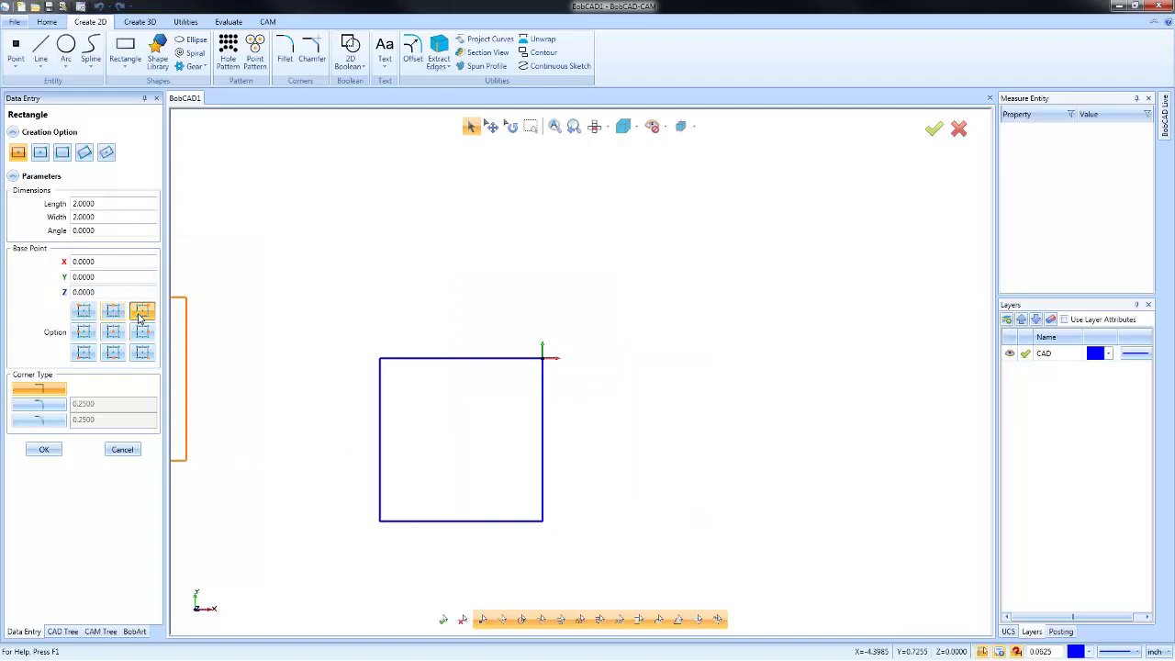
- Anchor the rectangle at its top-left corner, set Length to 6, and confirm it
left_click(84, 312)
double_click(94, 203)
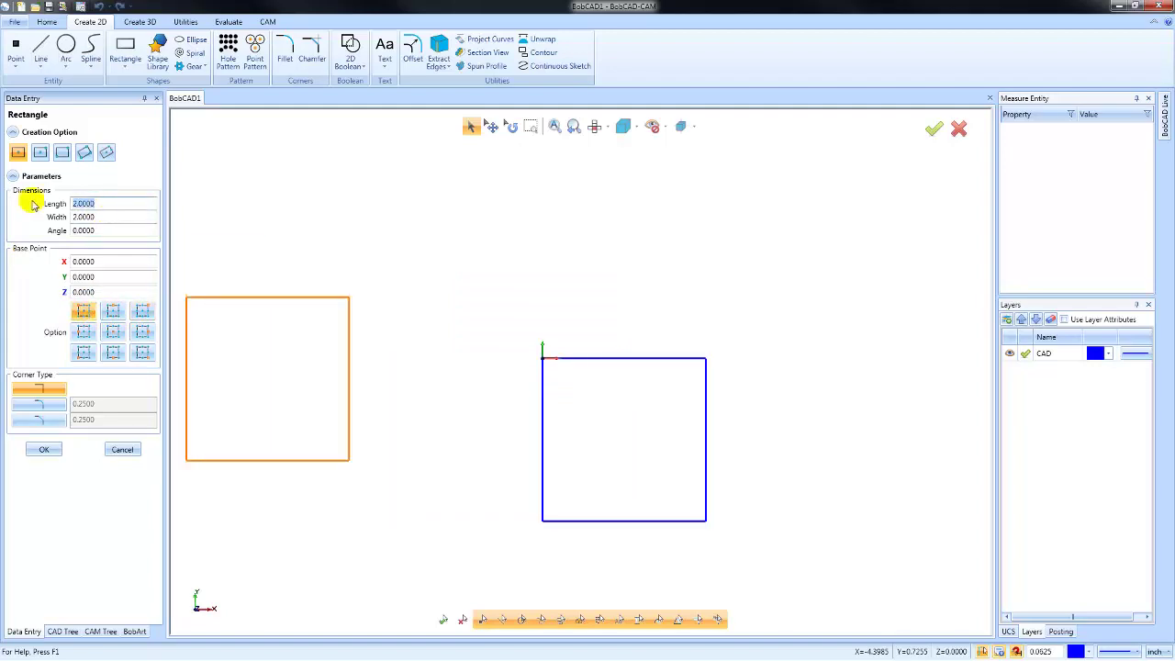
type("6")
key("Tab")
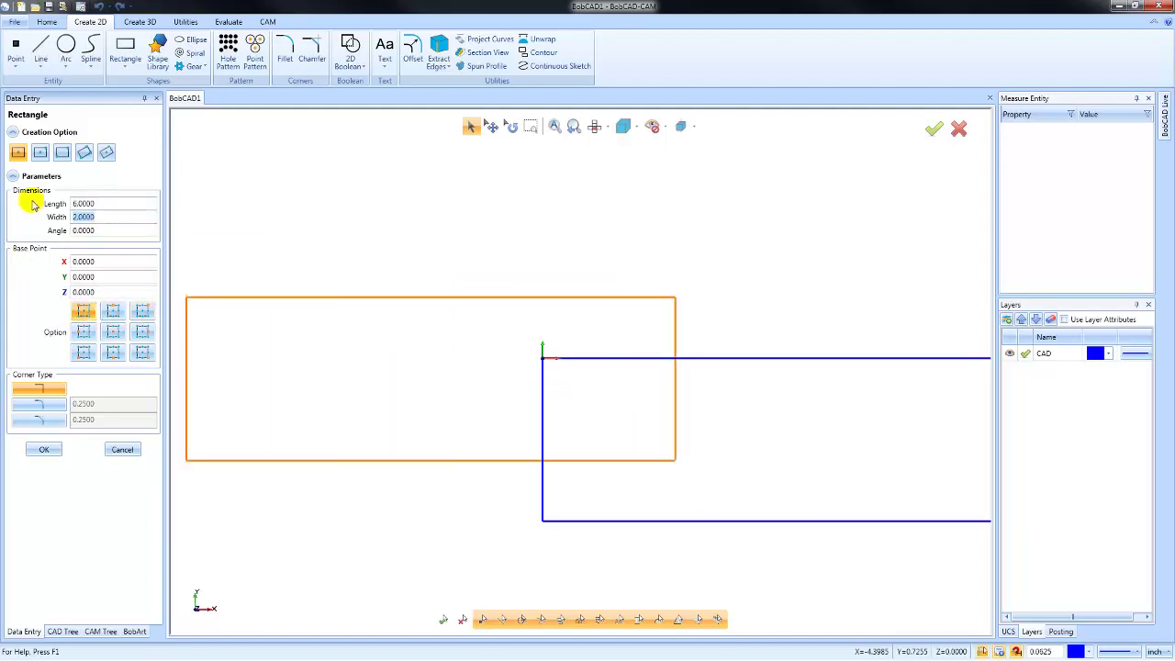
left_click(44, 451)
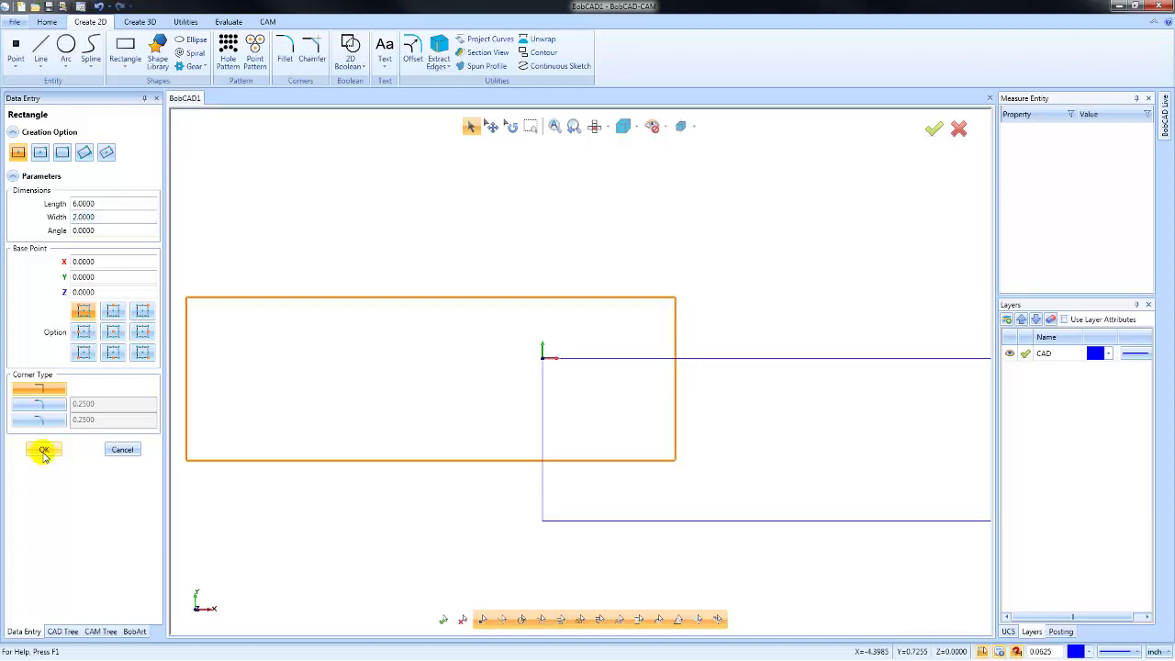
- Close the Rectangle tool and pan the finished 6 by 2 rectangle to the view centre
scroll(435, 318, "down", 2)
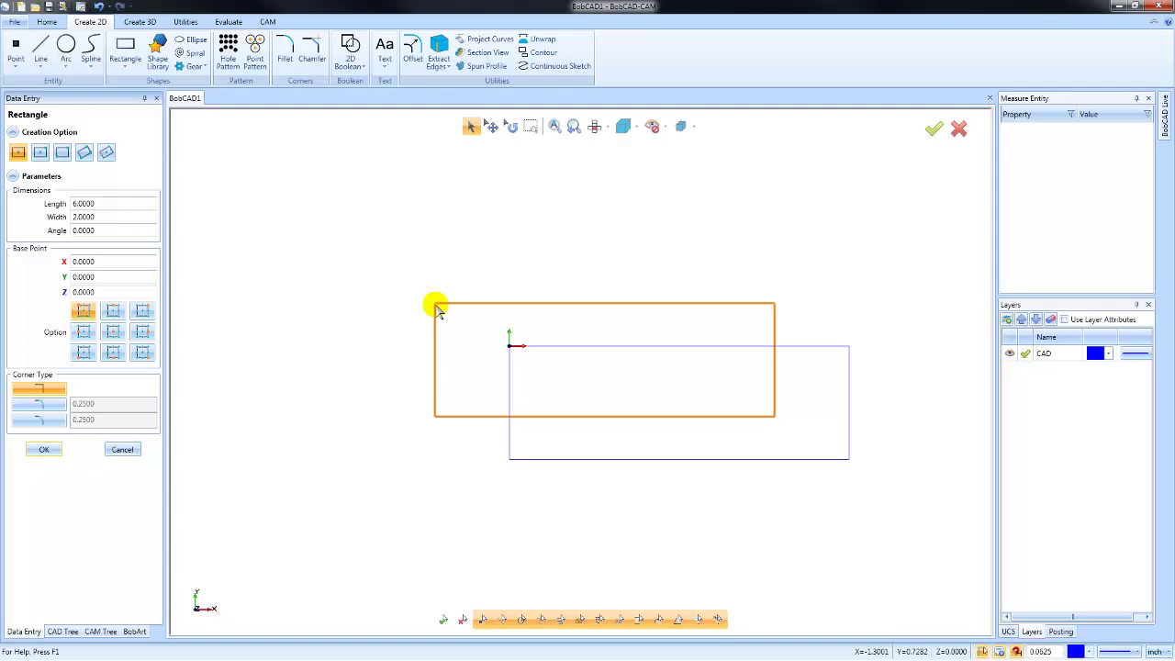
left_click(122, 449)
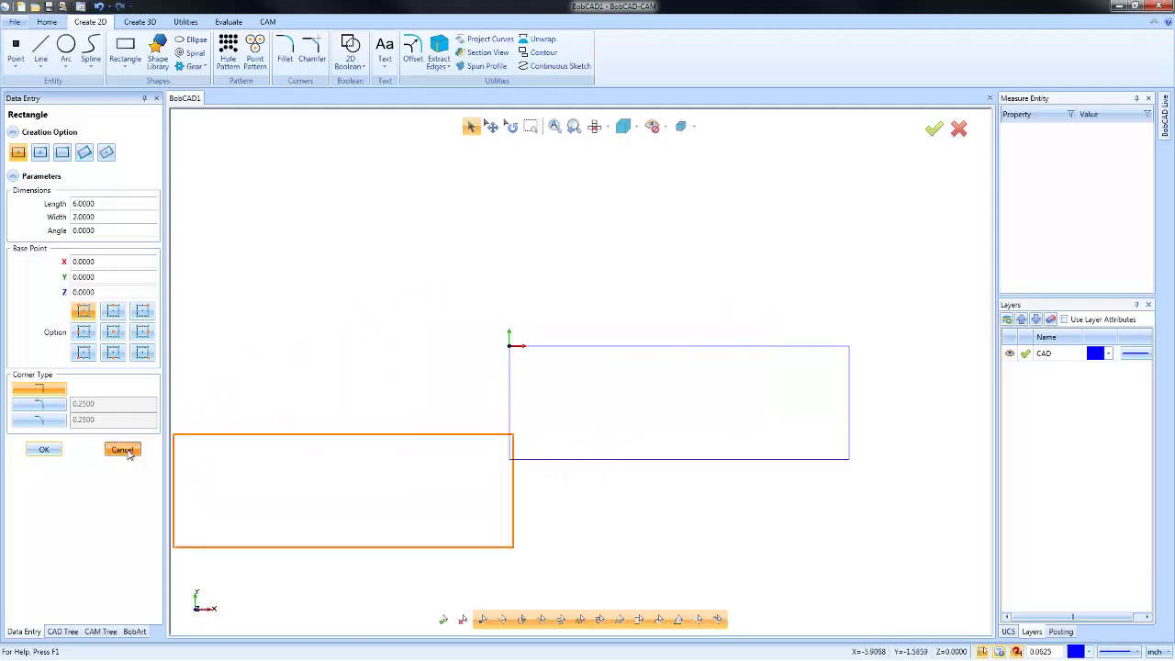
scroll(619, 386, "up", 1)
middle_click_drag(632, 394, 521, 347)
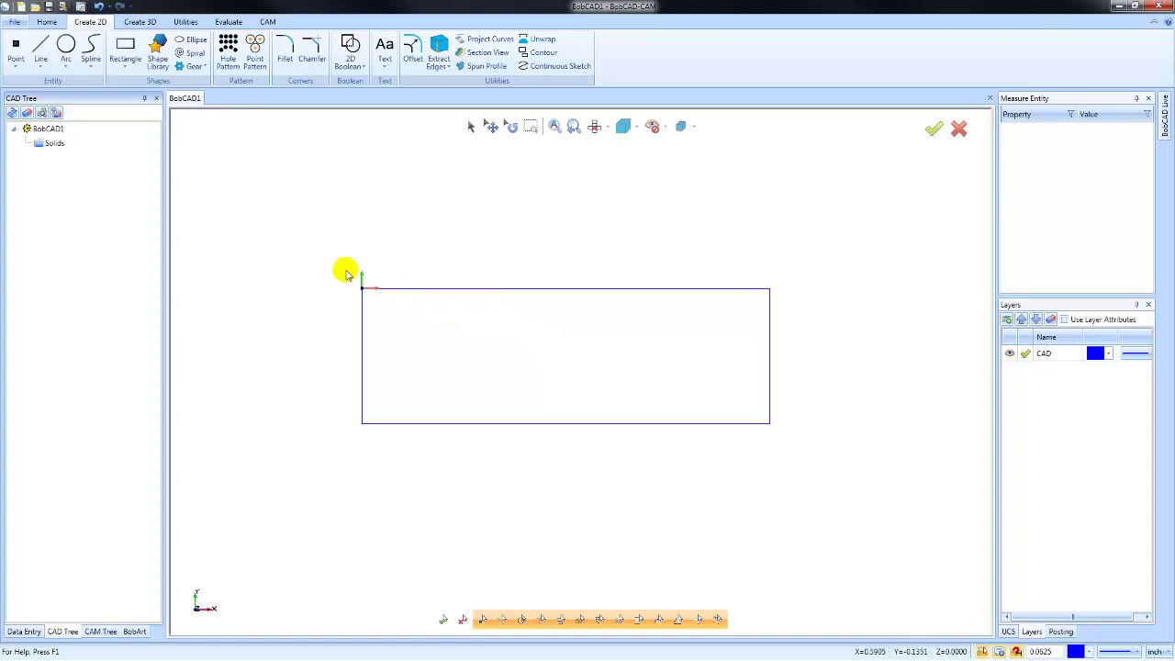
- Use Line Parallel with Distance 1 to offset the rectangle's left edge inward
left_click(41, 66)
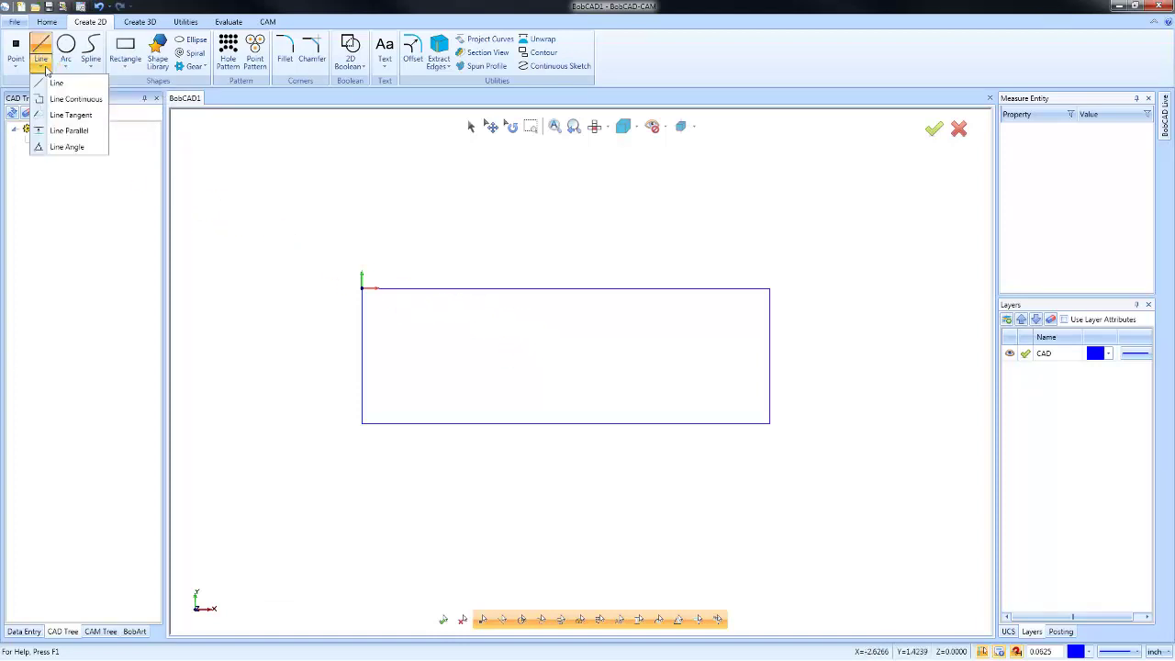
left_click(74, 131)
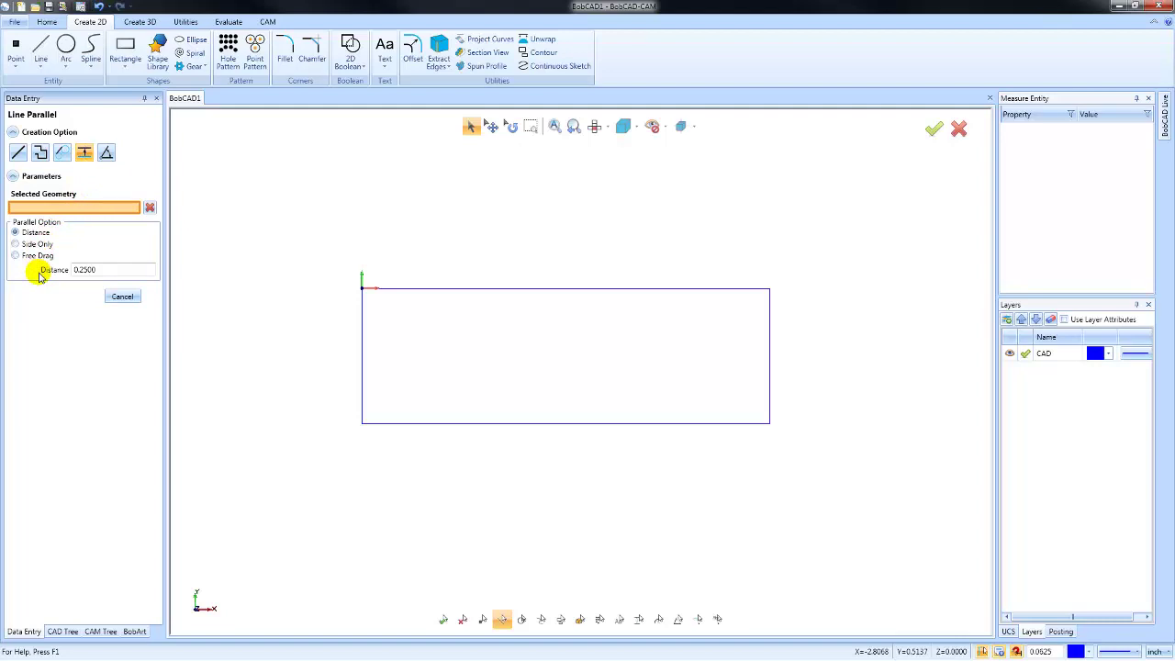
double_click(115, 269)
type("1")
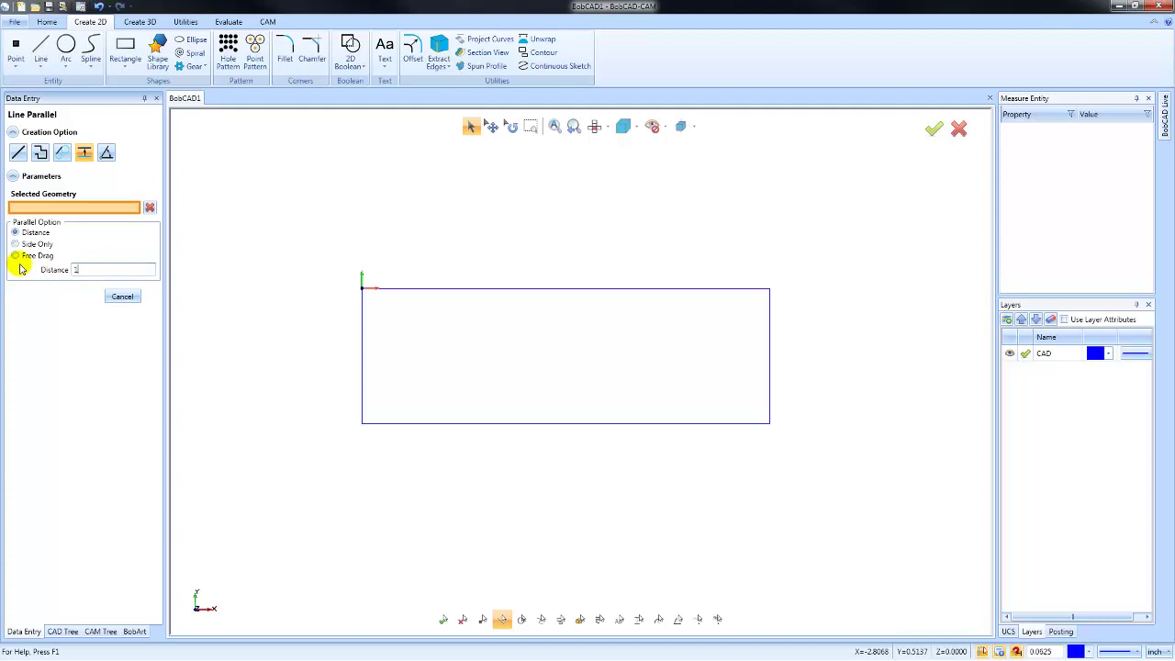
key("Tab")
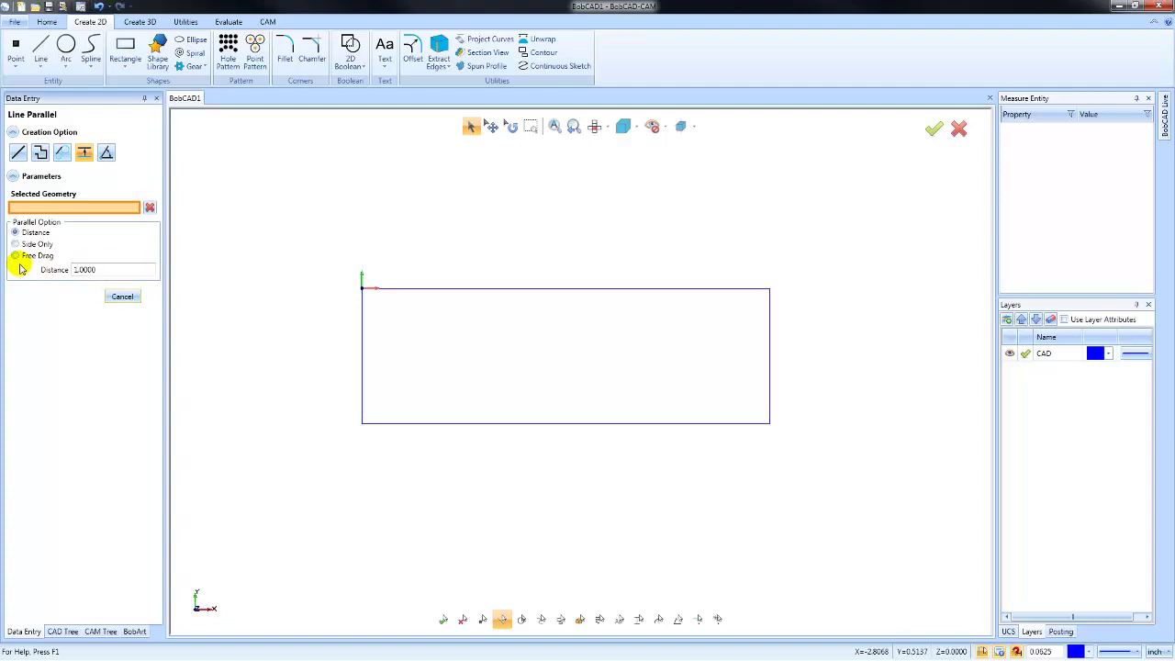
left_click(362, 339)
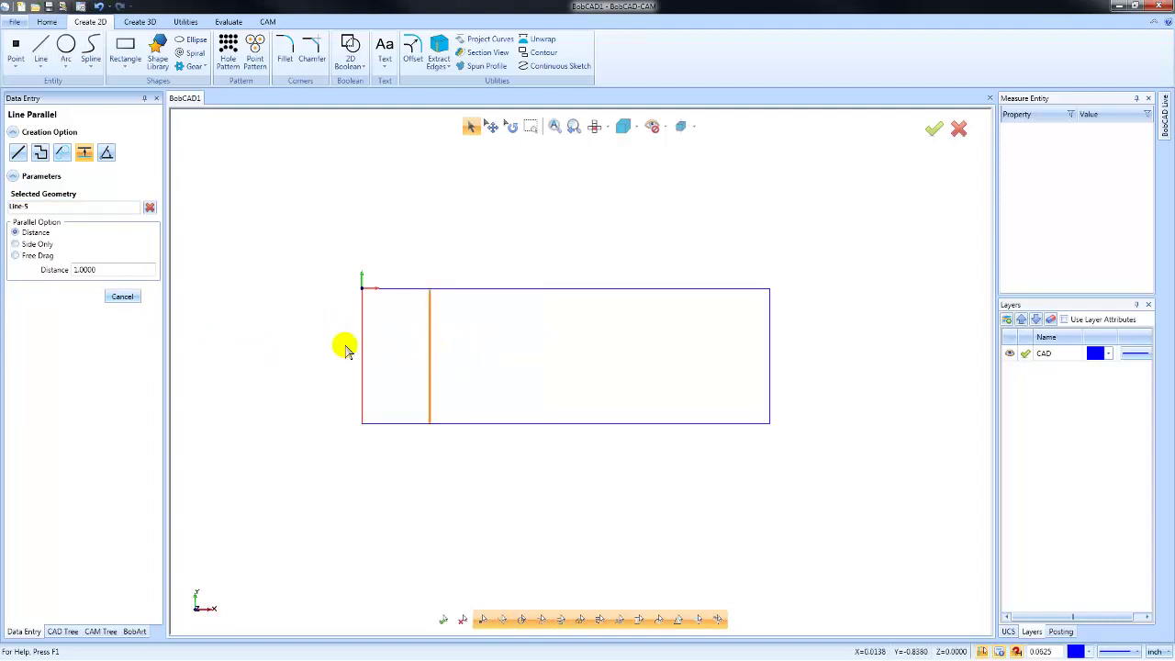
left_click(464, 351)
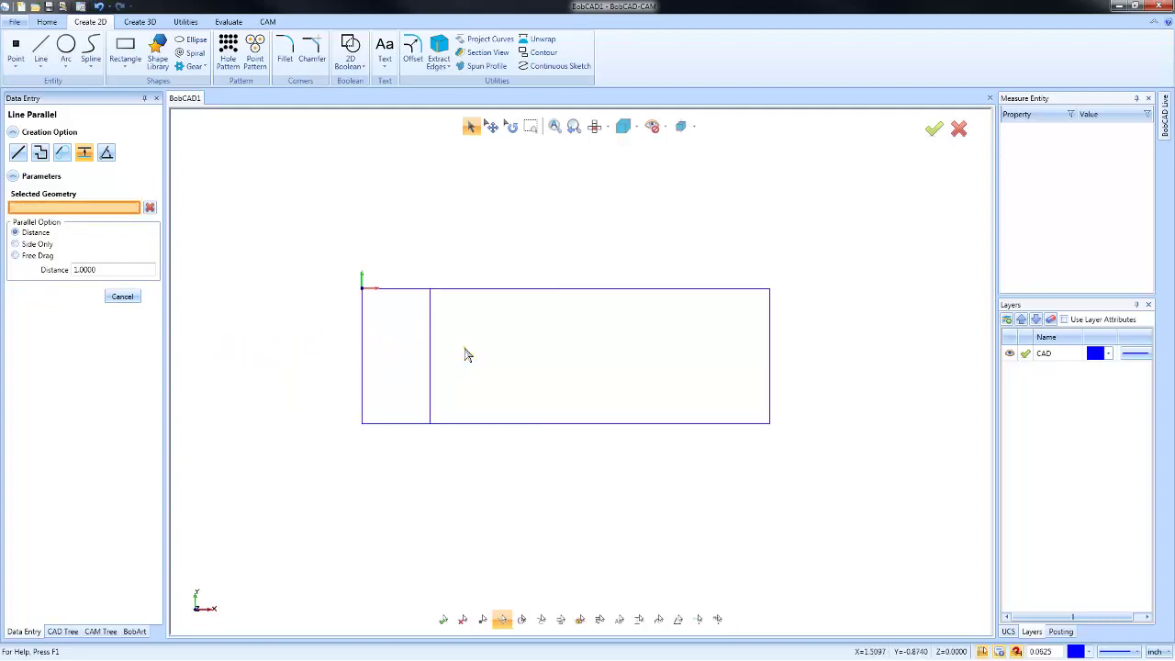
left_click(124, 297)
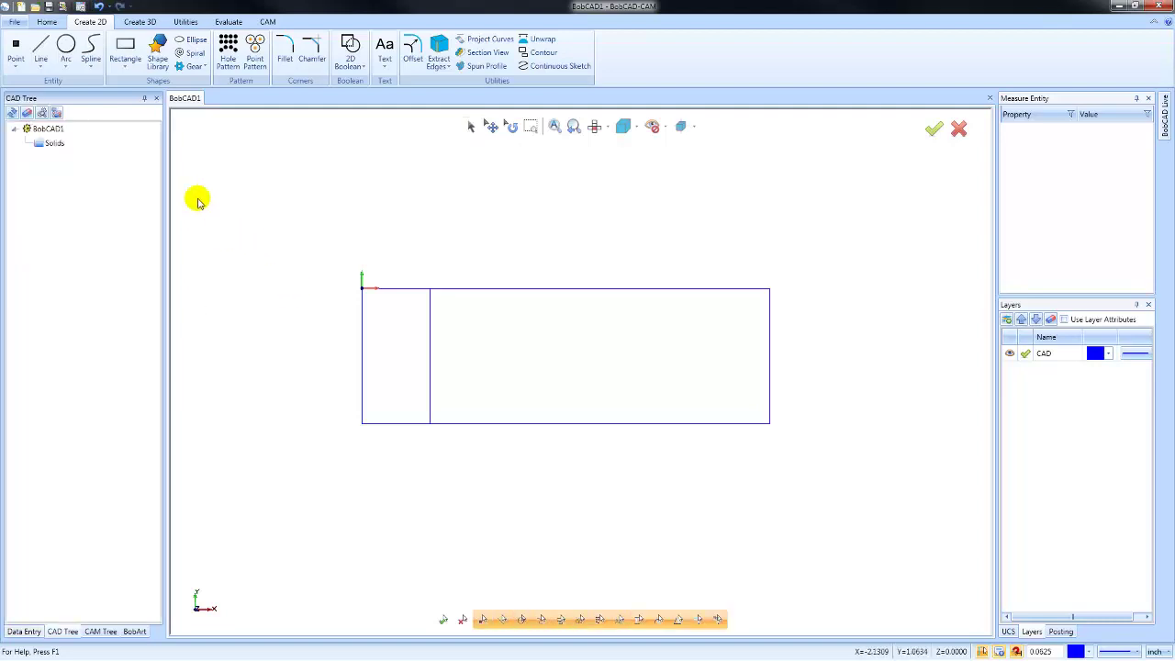
- Draw a circle centred at the vertical line's midpoint (1, -1) with radius 0.75
left_click(65, 51)
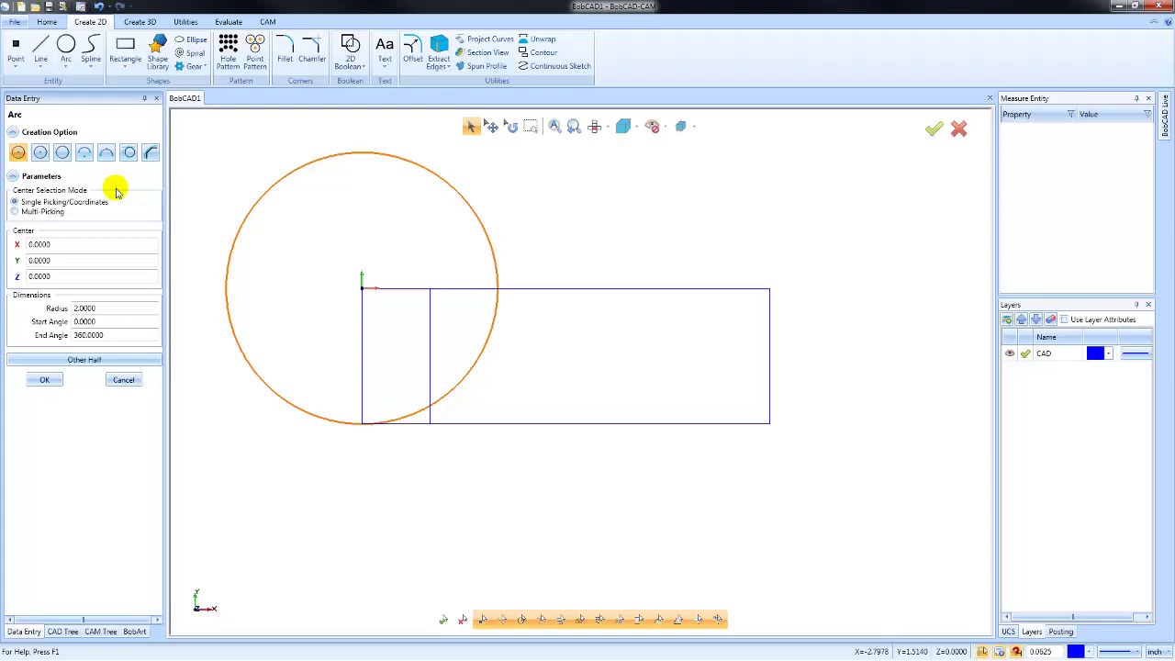
left_click(40, 155)
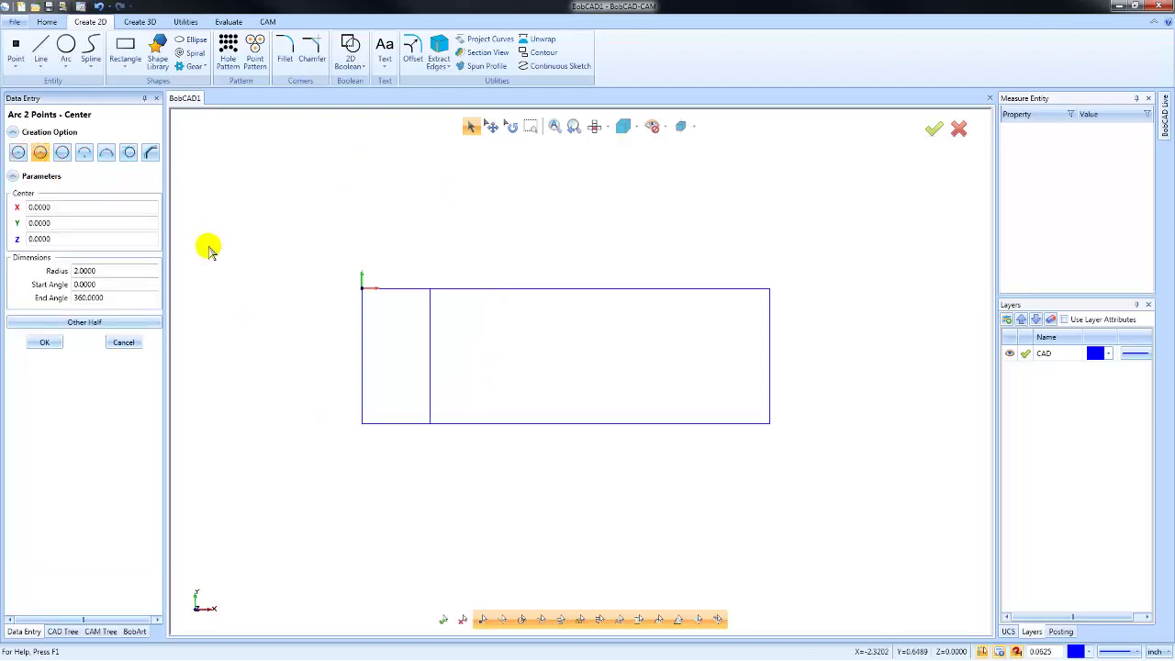
left_click(430, 357)
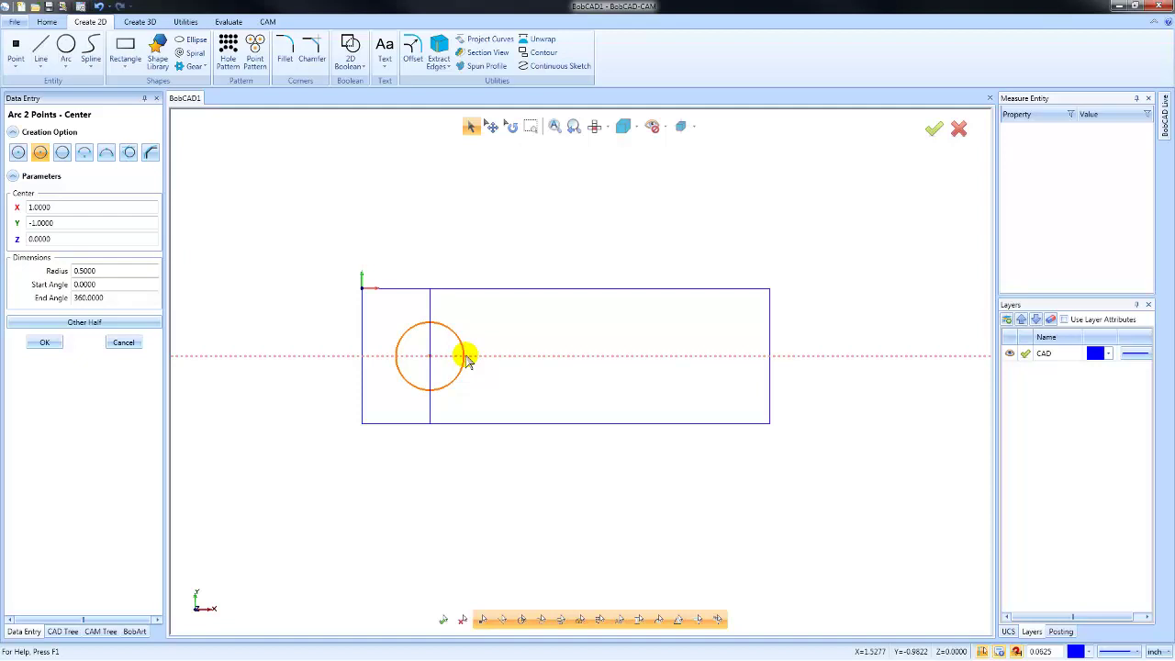
left_click(465, 357)
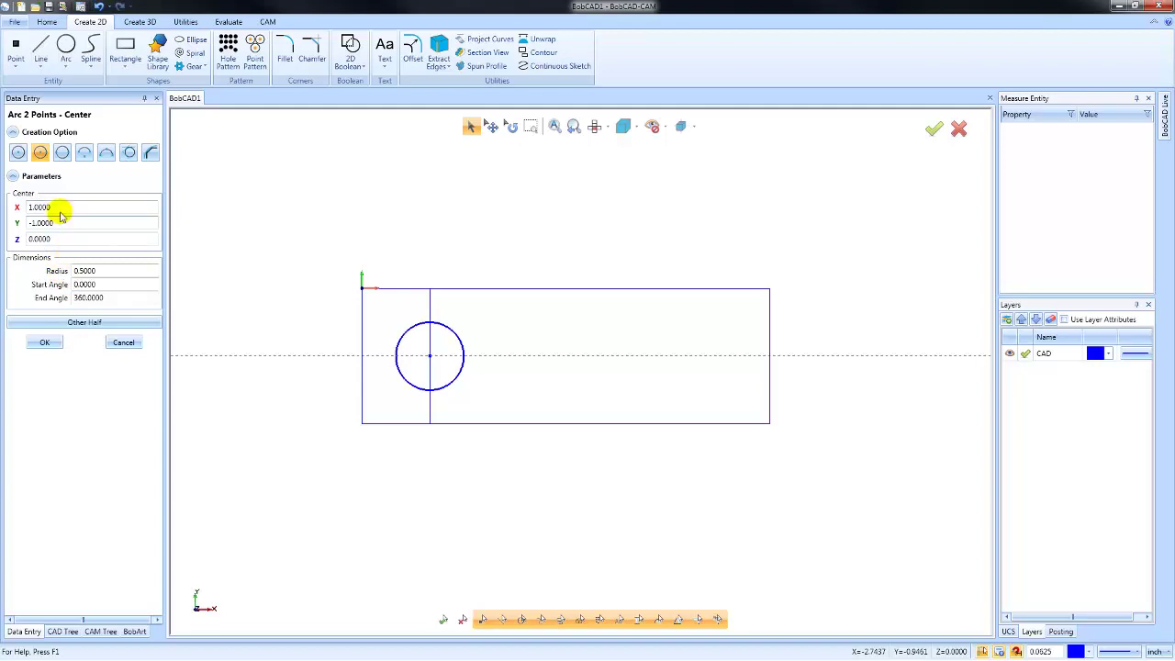
left_click(96, 271)
type("0.75")
key("Tab")
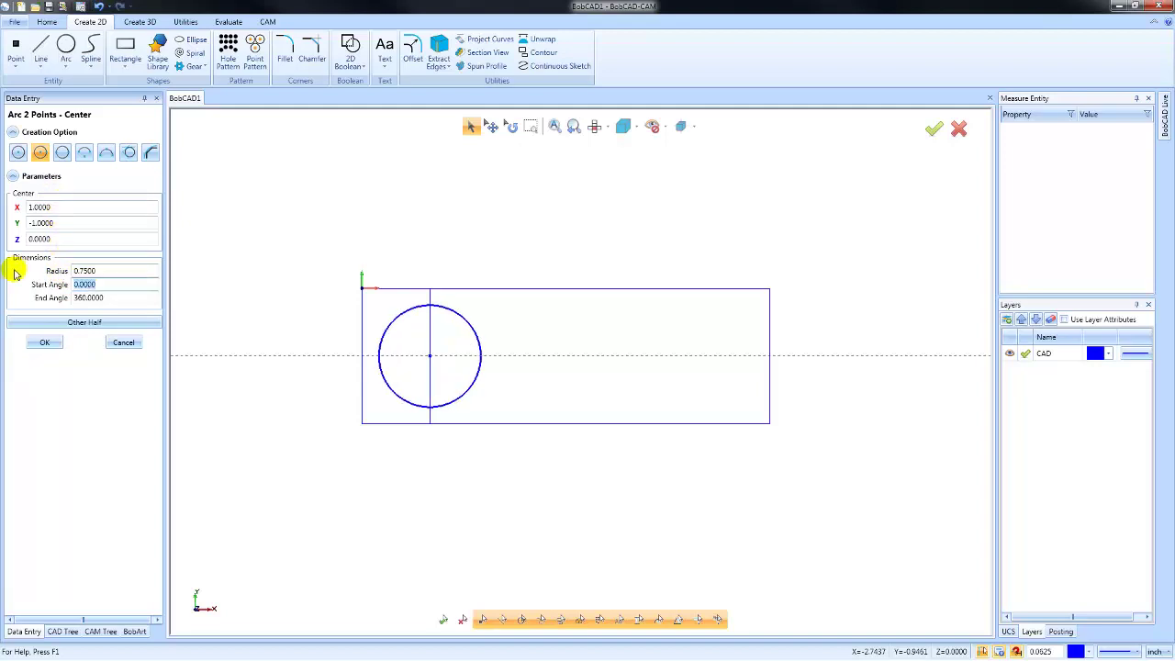
left_click(45, 344)
left_click(125, 342)
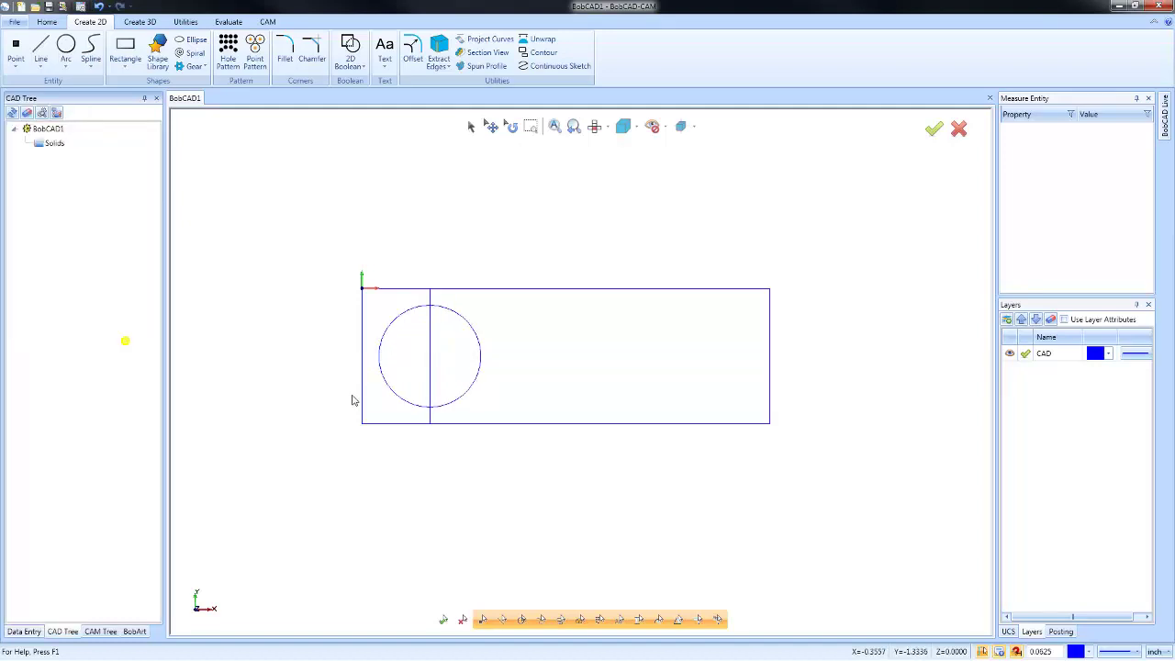
- Draw a tangent line from the circle to the rectangle's top-right corner, cancelling a failed second attempt
left_click(363, 408)
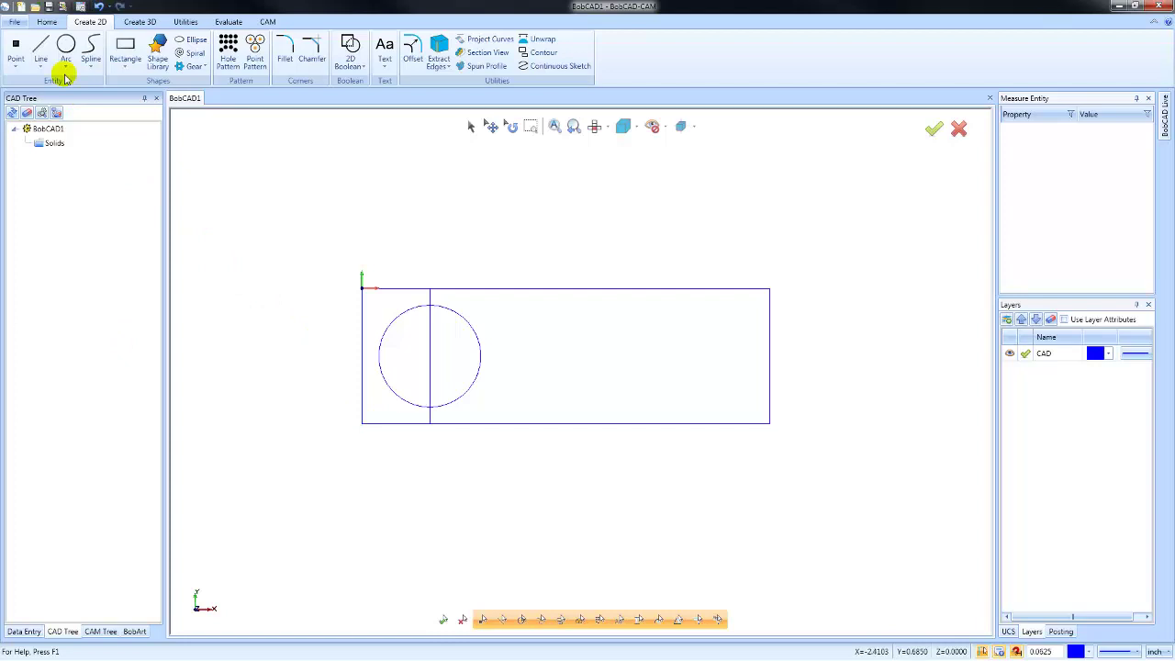
left_click(40, 48)
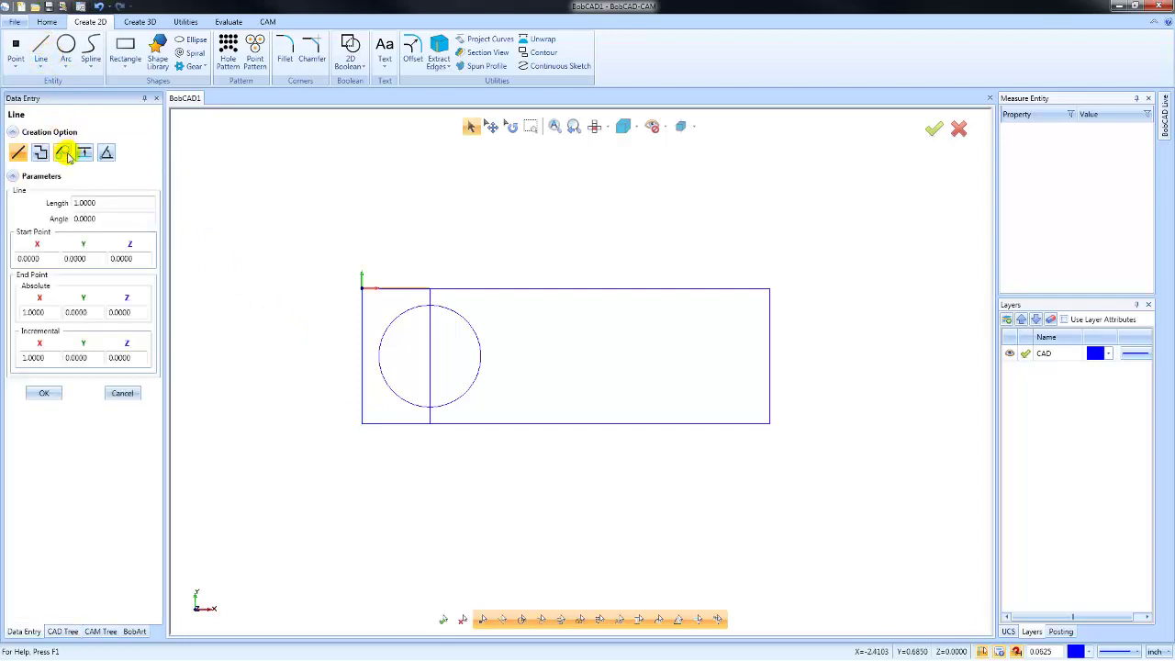
left_click(67, 157)
left_click(405, 314)
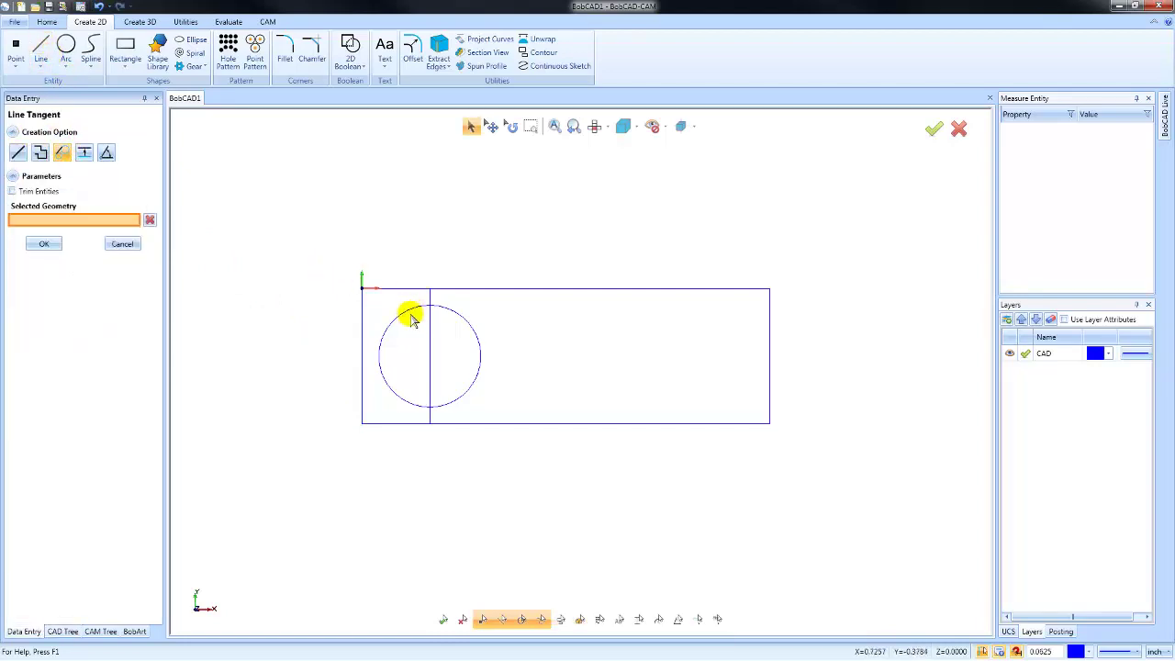
left_click(769, 293)
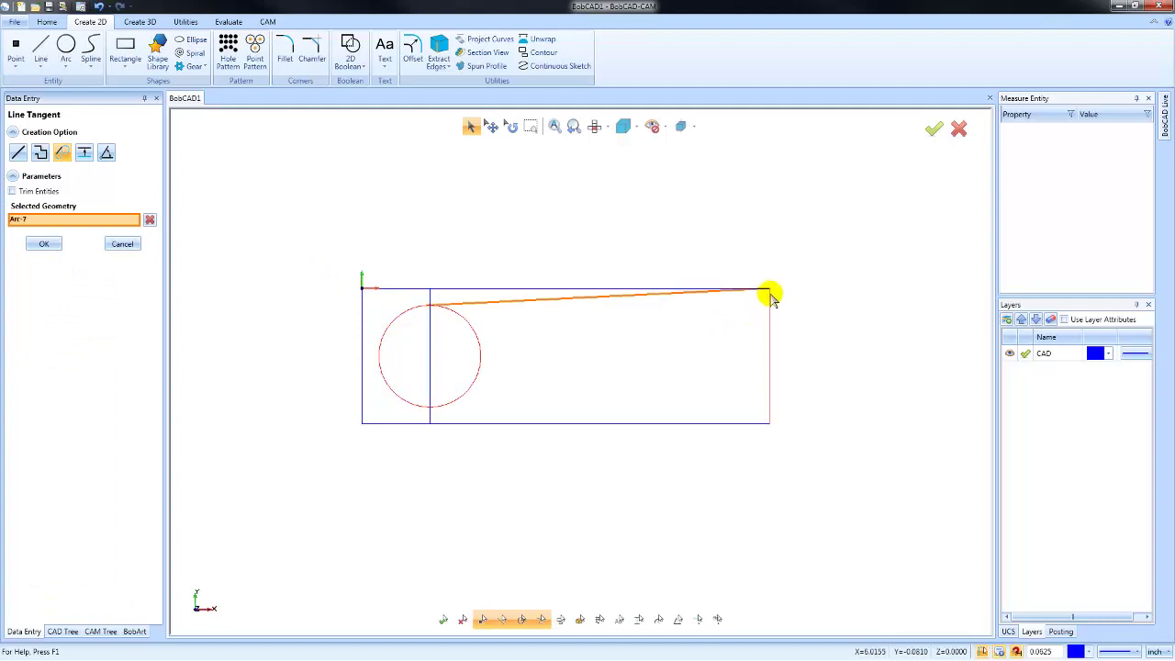
left_click(405, 403)
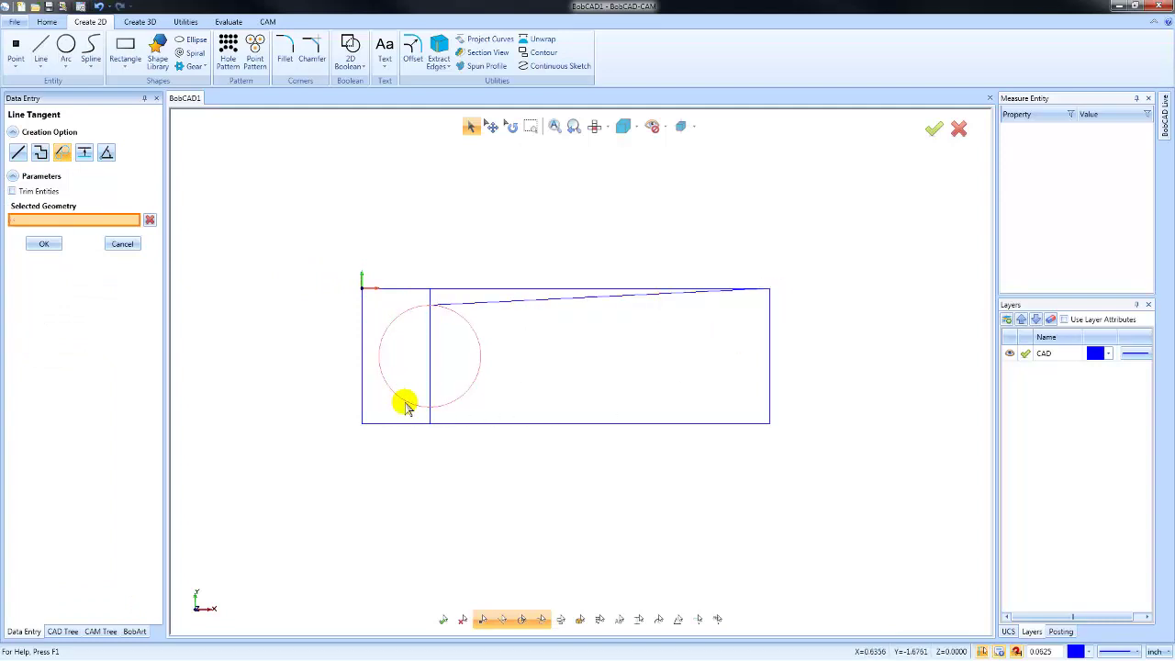
left_click(762, 425)
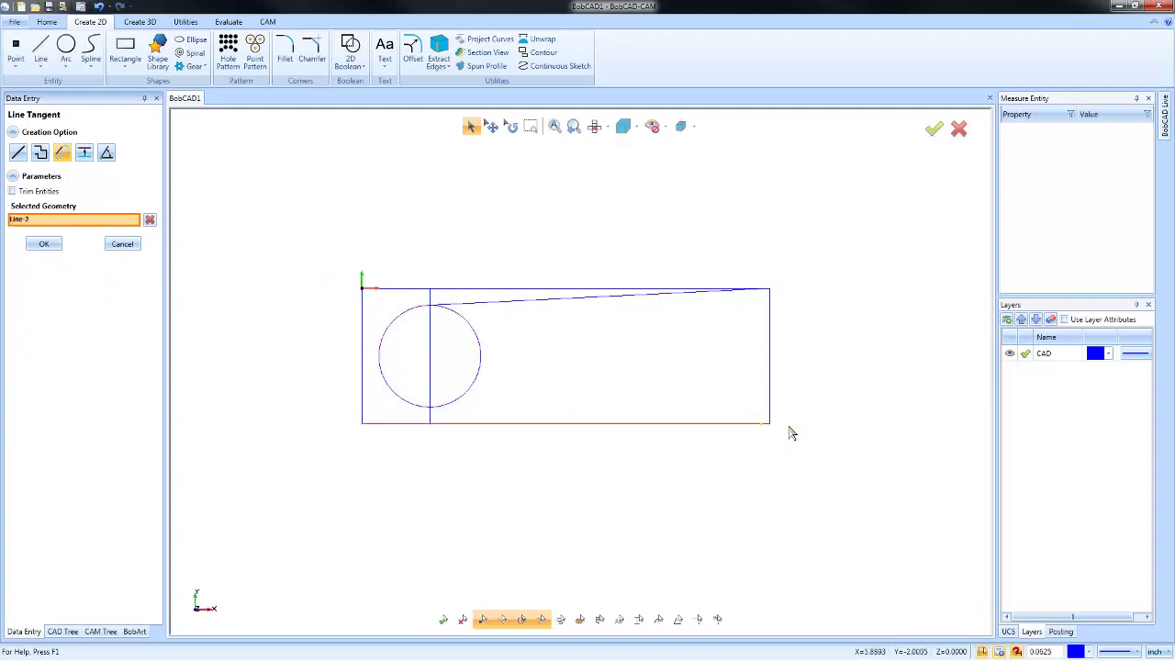
right_click(829, 391)
left_click(862, 410)
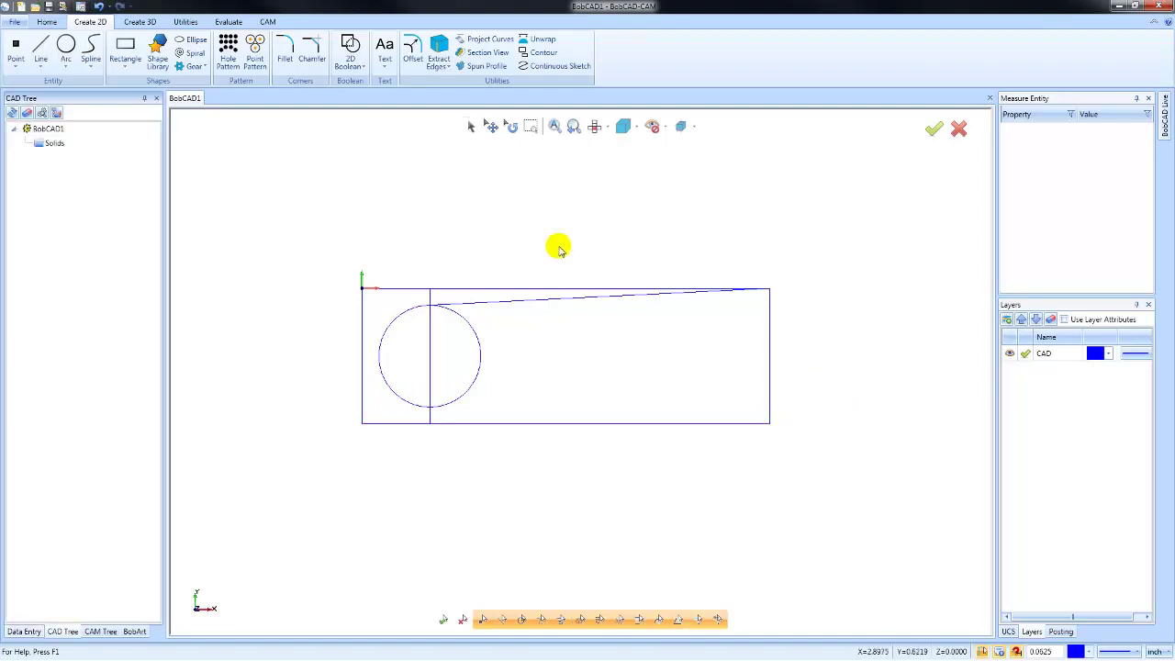
- Draw a tangent line from the circle to the rectangle's bottom-right corner
left_click(41, 47)
left_click(62, 156)
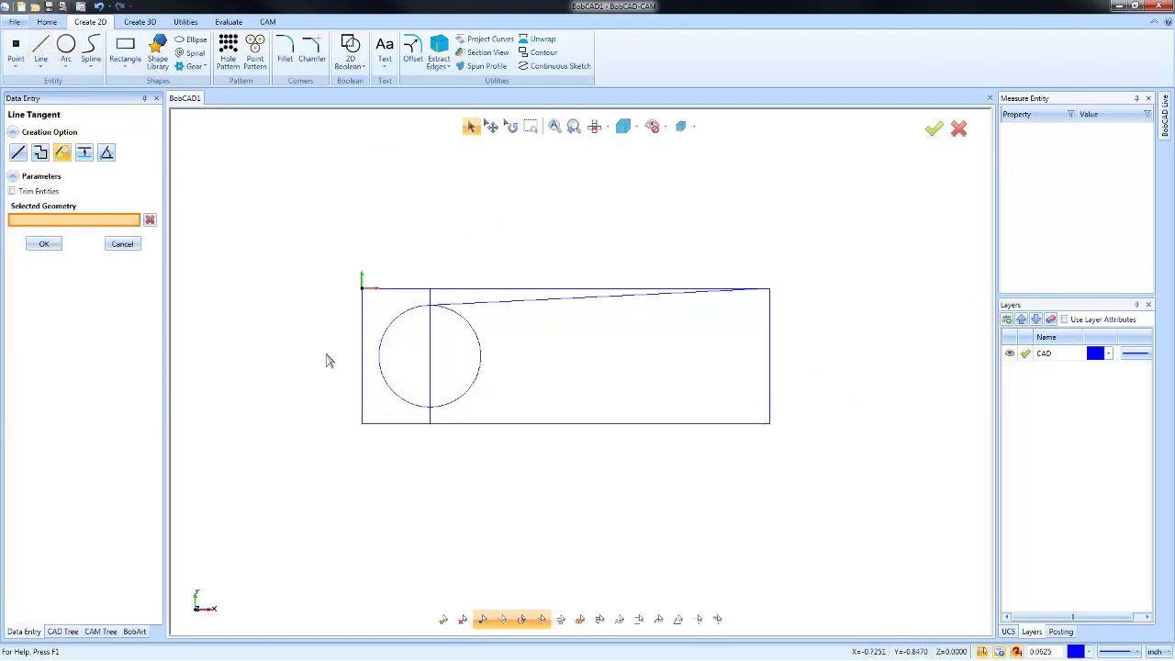
left_click(413, 403)
left_click_drag(708, 419, 769, 423)
right_click(826, 387)
left_click(861, 414)
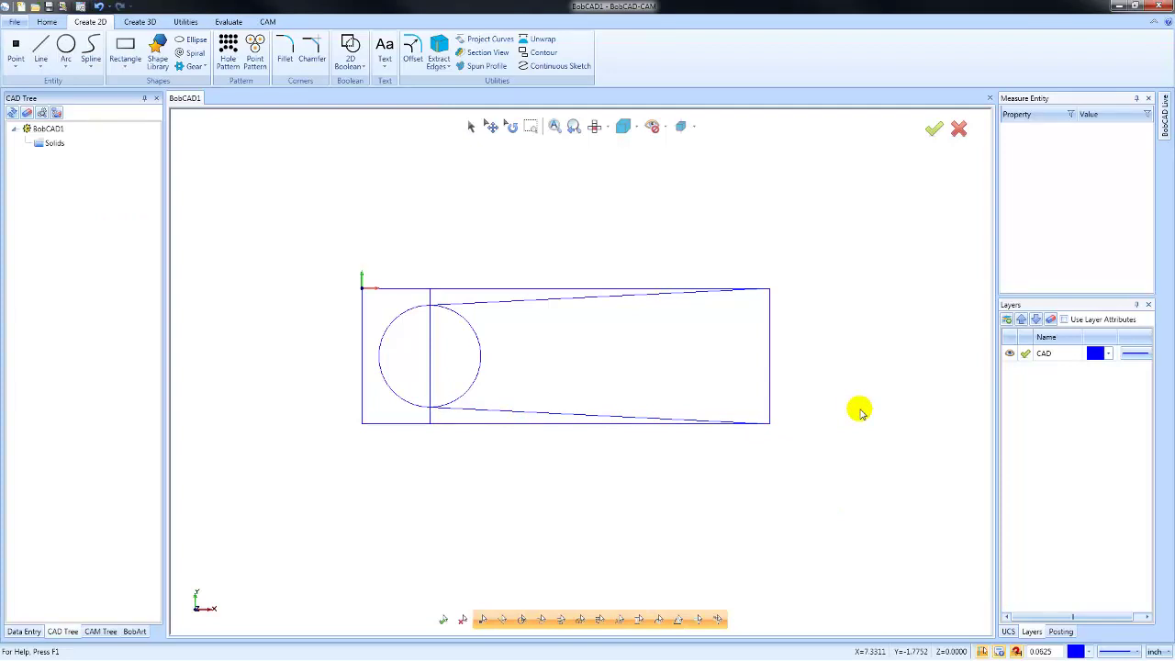
- With the Select tool, pick the circle and drag-select the inner vertical line for removal
left_click(470, 126)
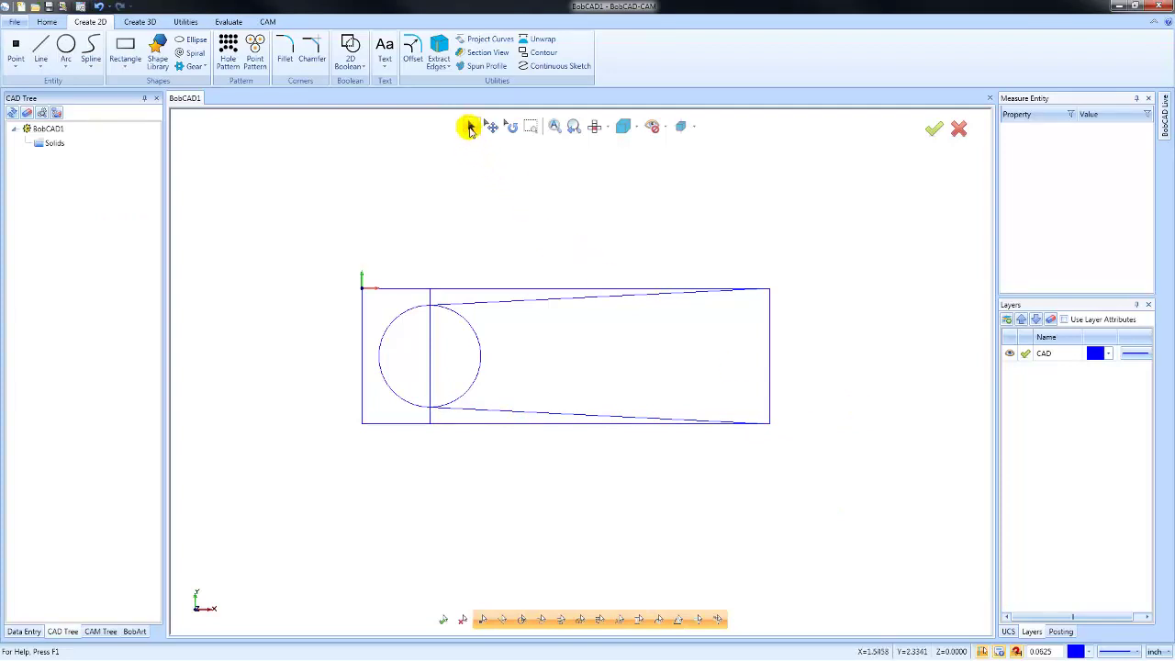
left_click(456, 315)
left_click_drag(414, 340, 456, 364)
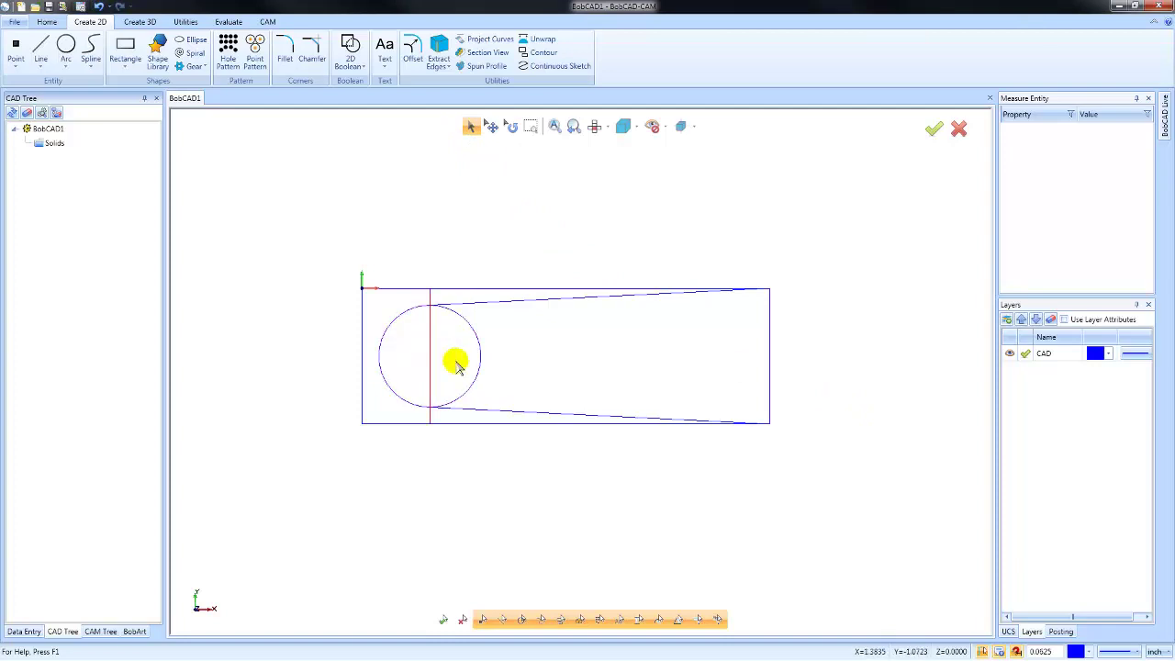